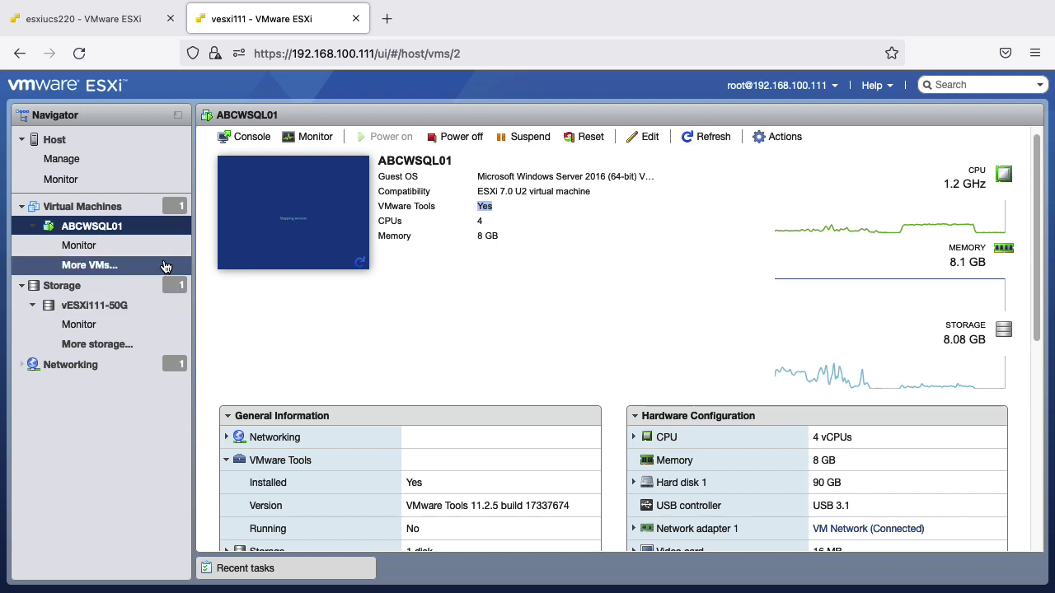
pyautogui.click(312, 216)
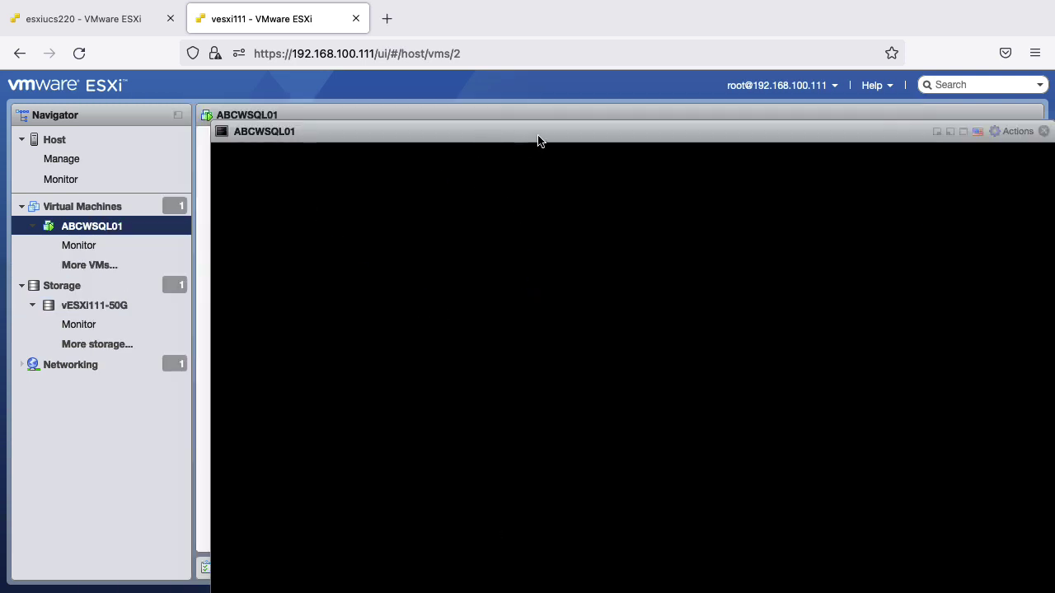
pyautogui.moveTo(536, 139); pyautogui.dragTo(375, 85)
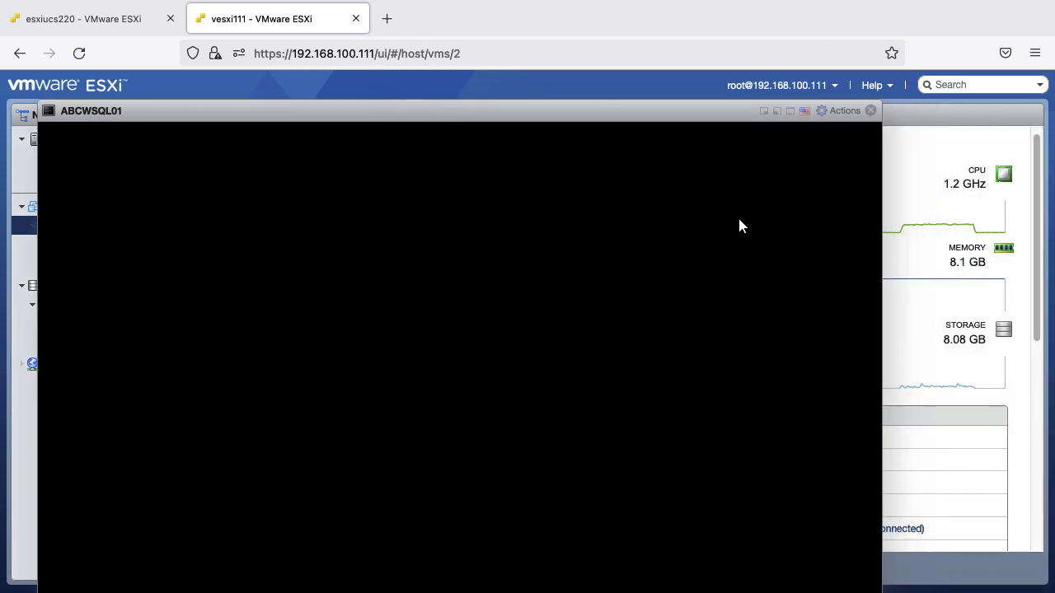
pyautogui.moveTo(481, 124); pyautogui.dragTo(489, 83)
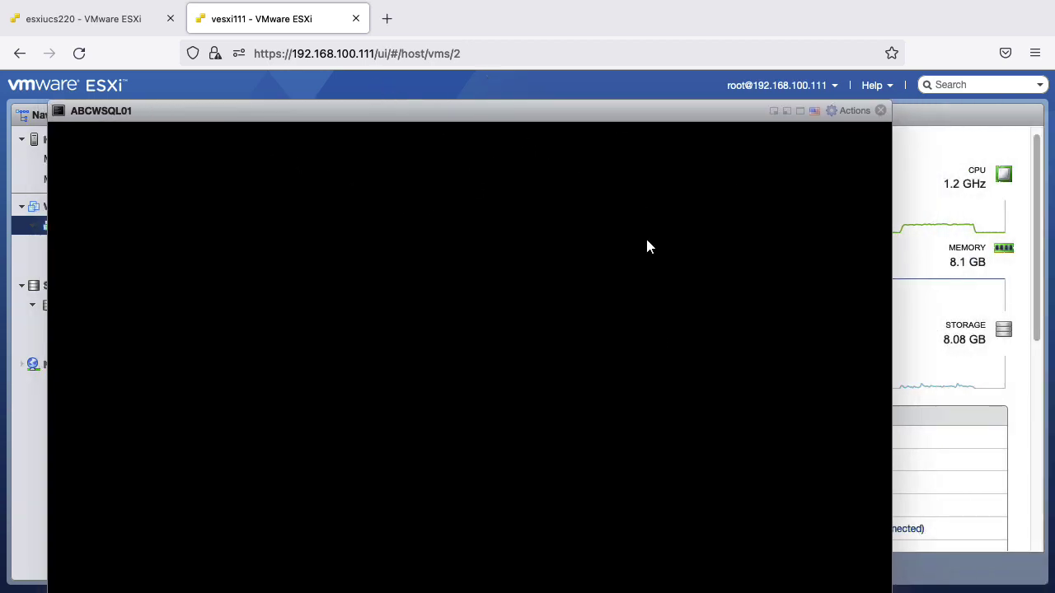
pyautogui.click(880, 111)
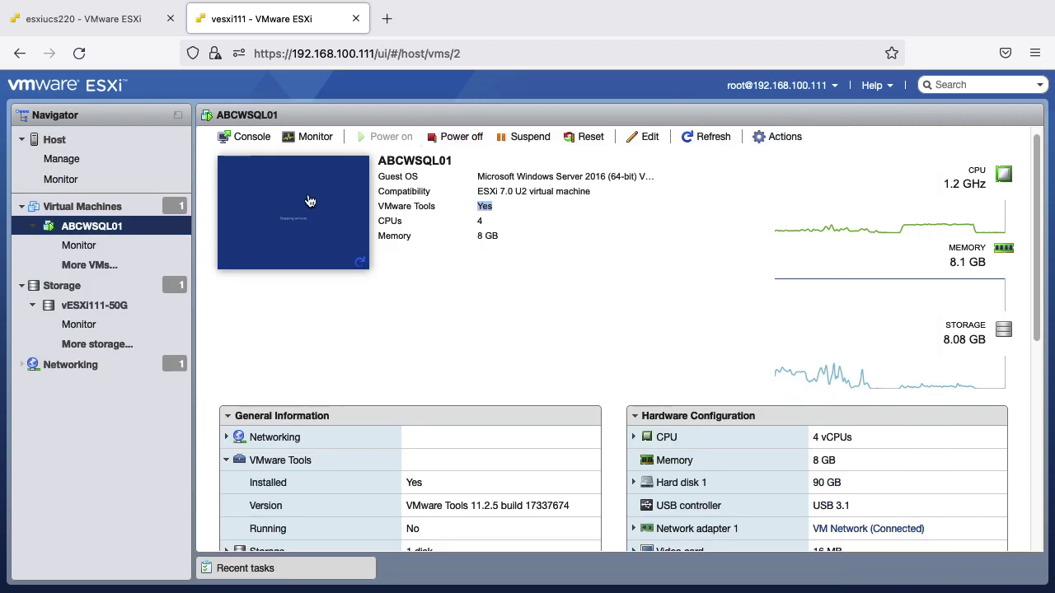
# Open the ABCWSQL01 console in a new browser tab and bring up the guest's lock screen.
pyautogui.click(252, 137)
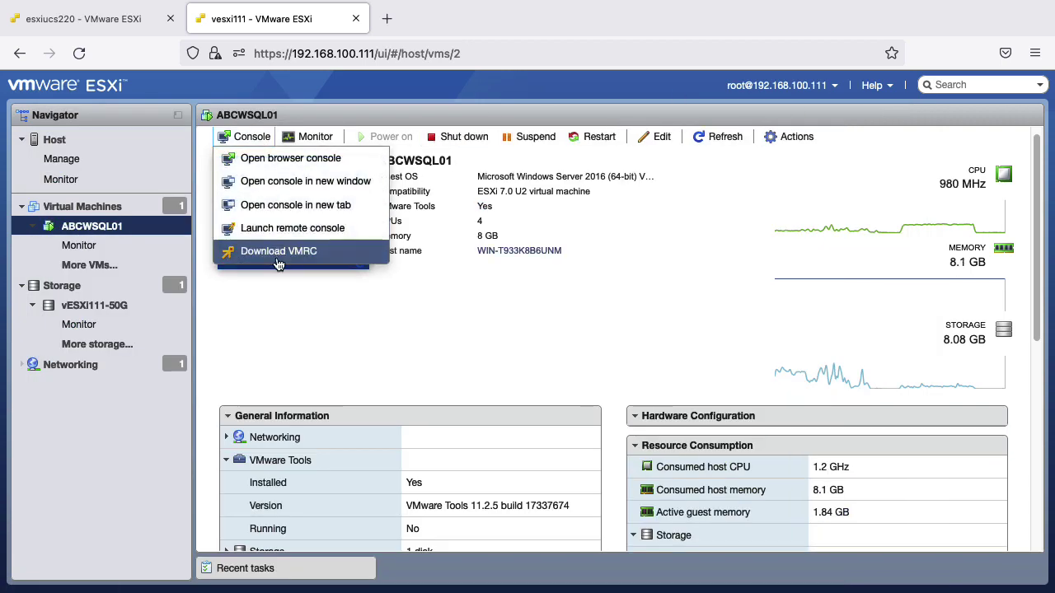
pyautogui.click(302, 209)
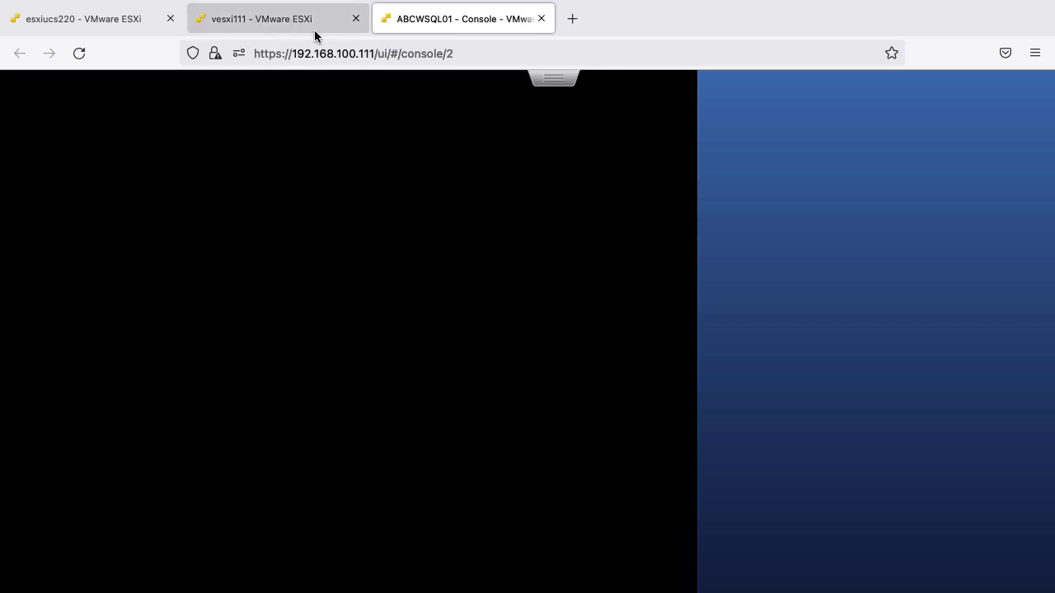
pyautogui.click(312, 31)
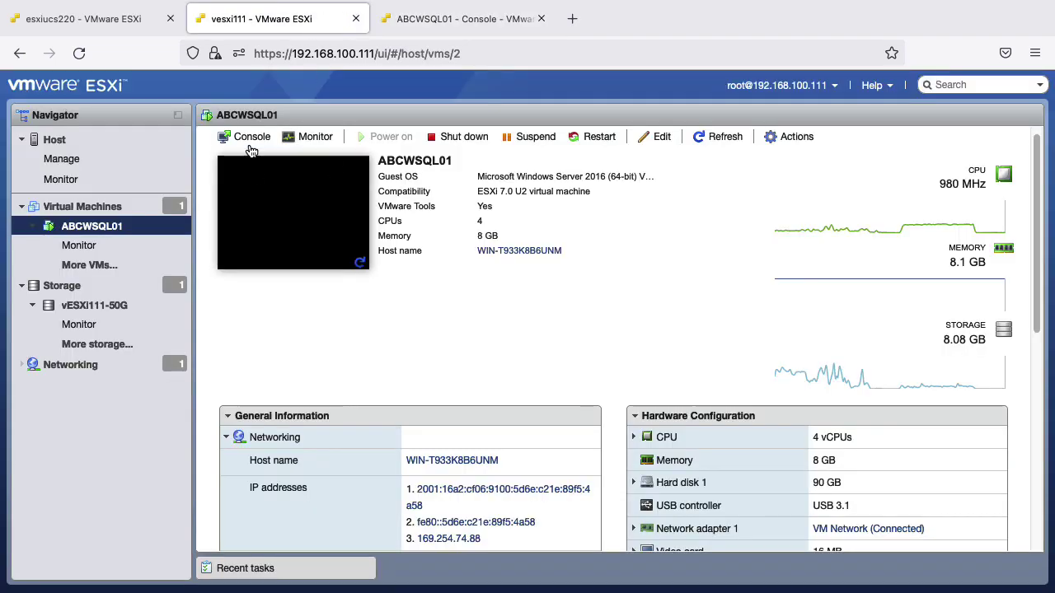
pyautogui.click(460, 24)
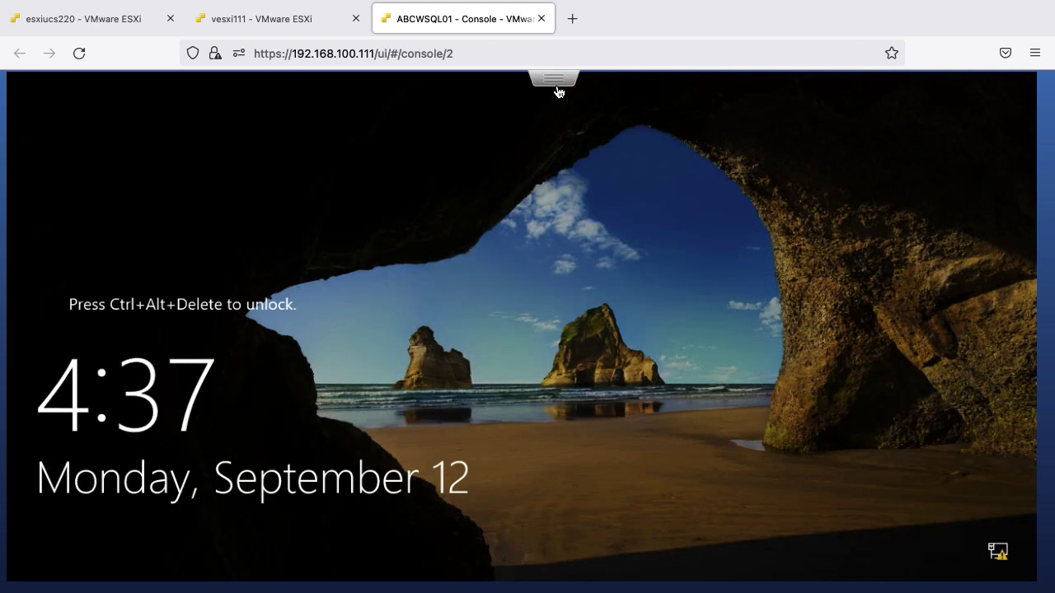
# Unlock the guest from the console's Guest OS options and sign in as Administrator with the account password.
pyautogui.click(558, 92)
pyautogui.moveTo(606, 144)
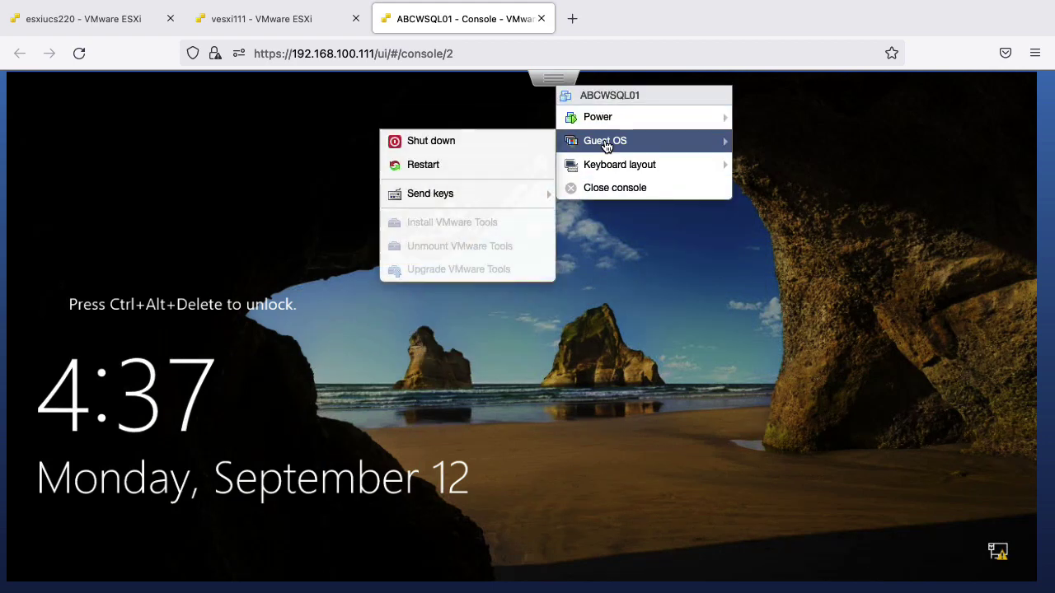
pyautogui.moveTo(466, 194)
pyautogui.click(317, 196)
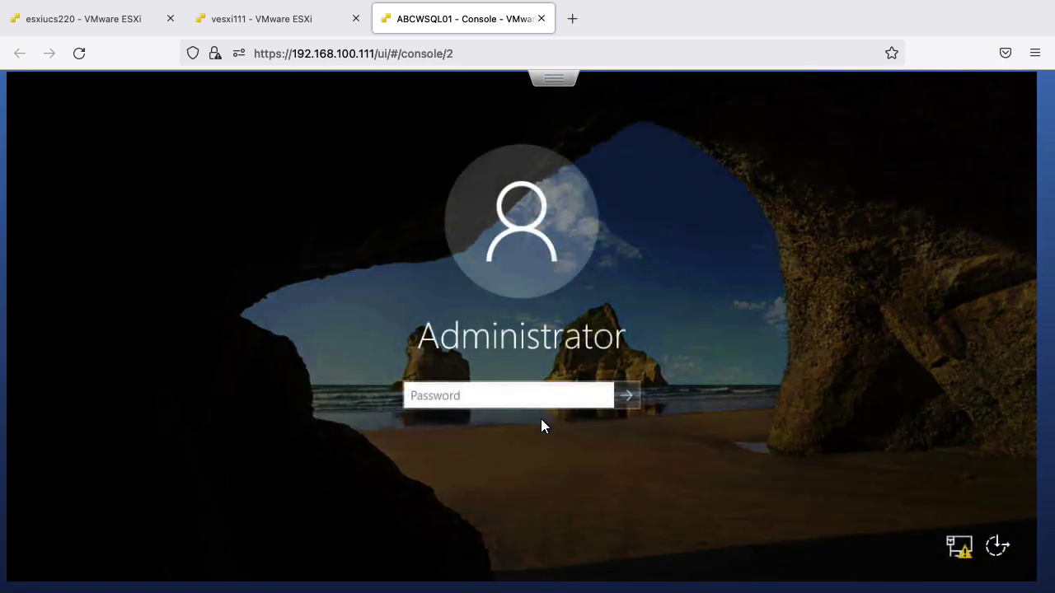
pyautogui.click(528, 403)
pyautogui.write('••')
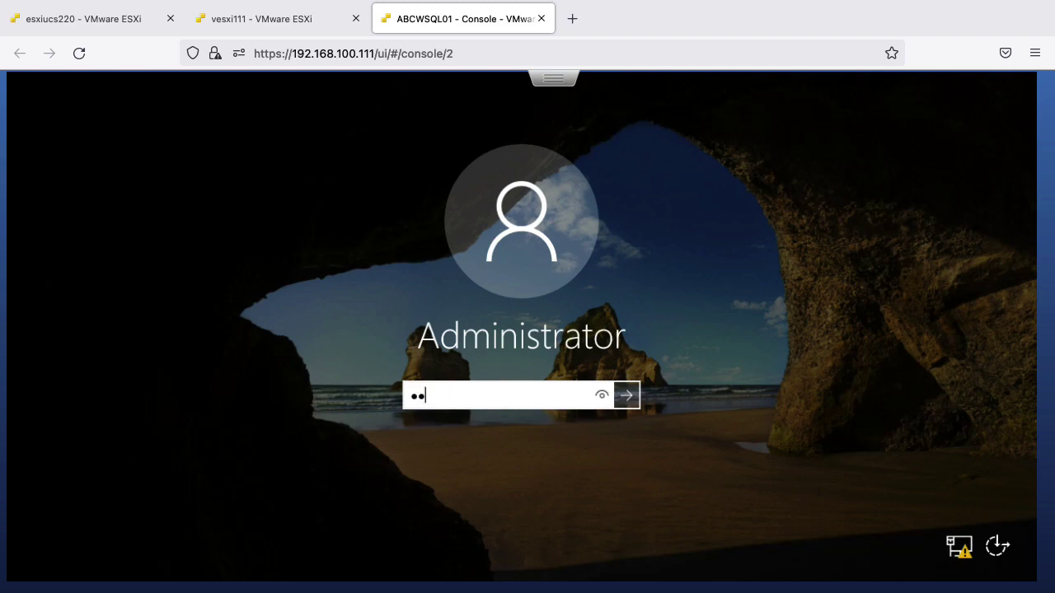
pyautogui.press('Return')
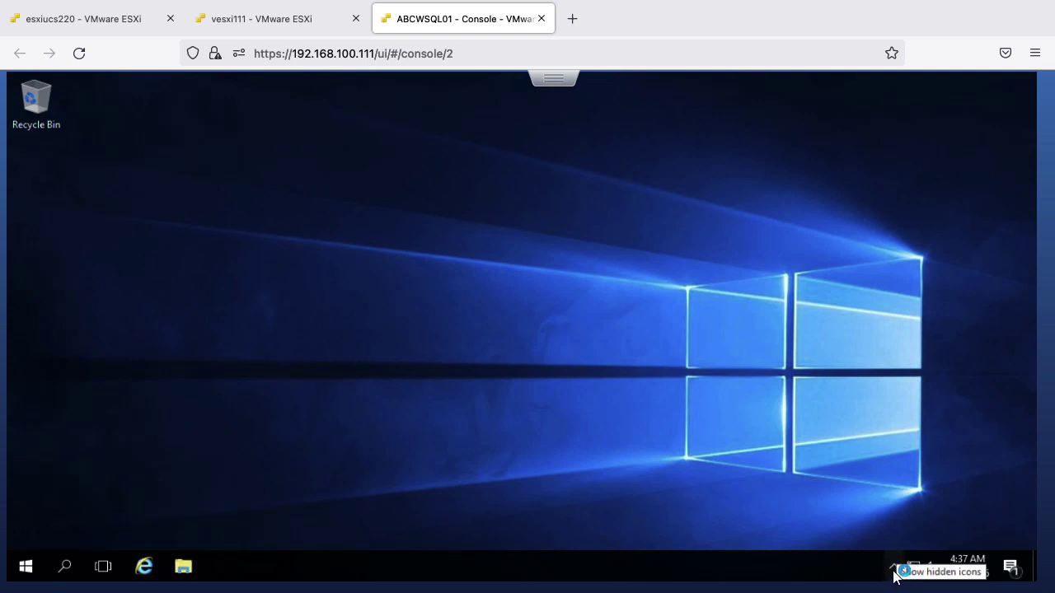
# Check the guest's hidden tray icons for removable hardware and view This PC in File Explorer.
pyautogui.click(895, 569)
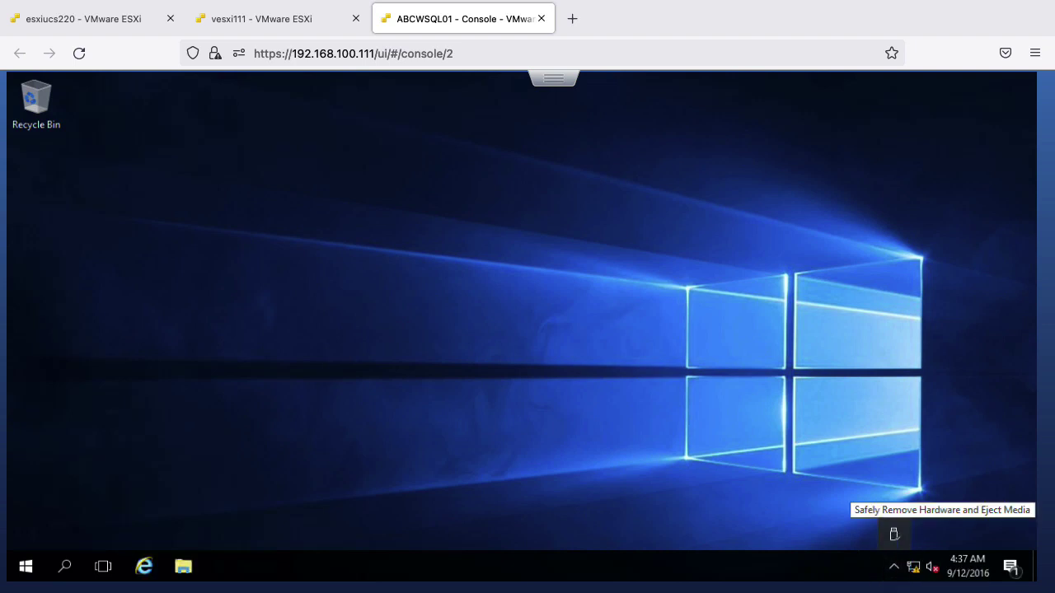
pyautogui.click(894, 537)
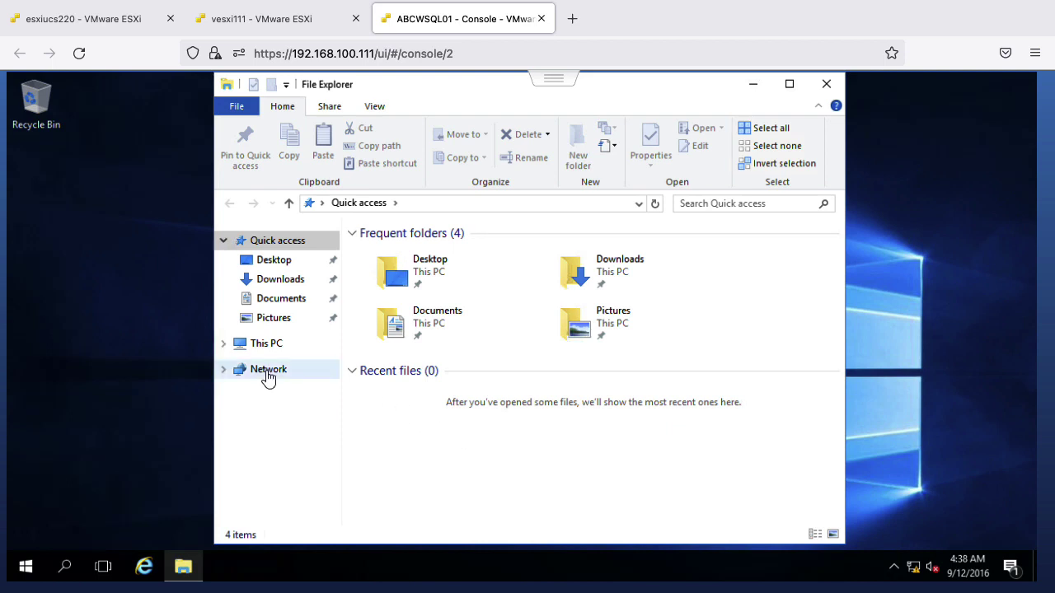
pyautogui.click(260, 344)
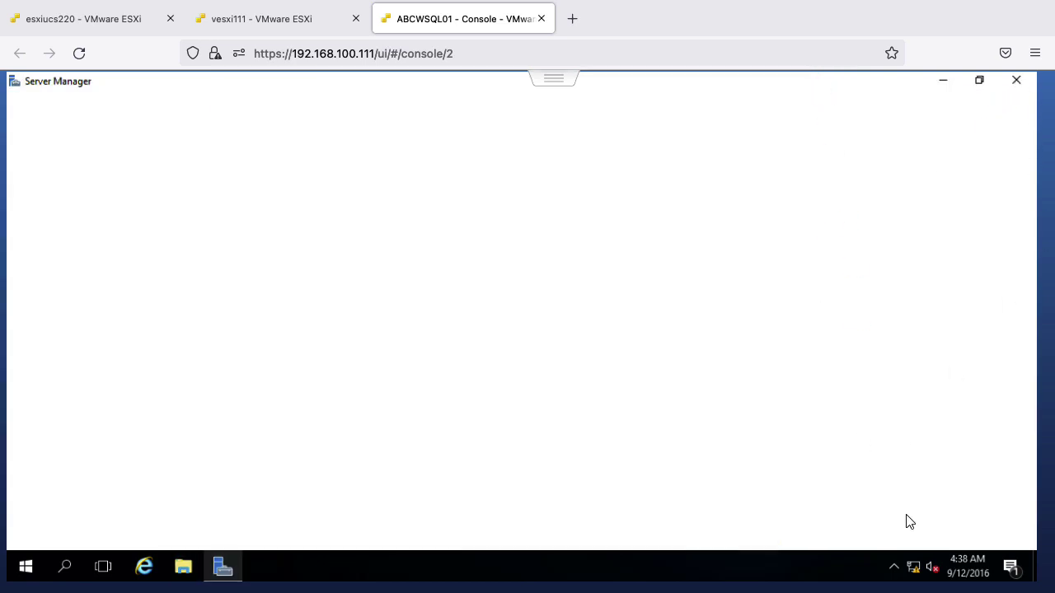
# Reveal the guest's hidden notification icons and inspect the options of the VMware Tools icon.
pyautogui.click(893, 568)
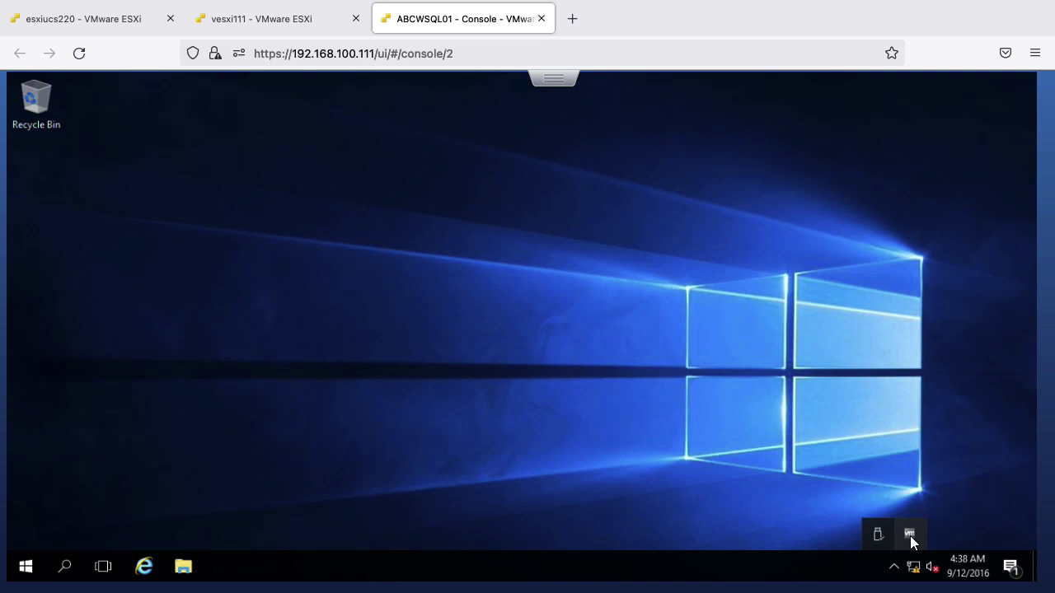
pyautogui.rightClick(910, 535)
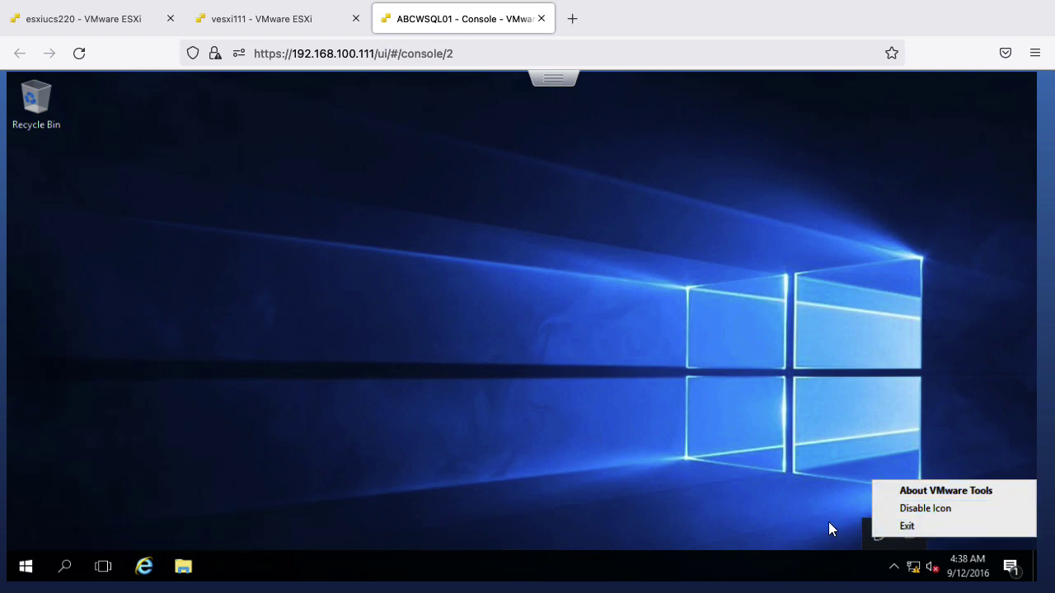
pyautogui.click(883, 546)
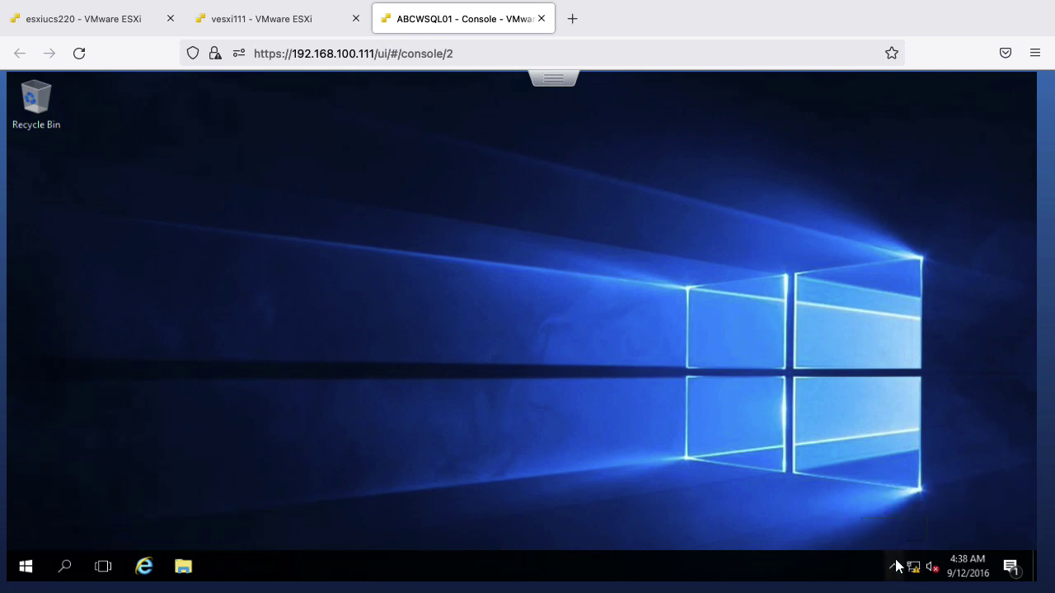
pyautogui.click(894, 567)
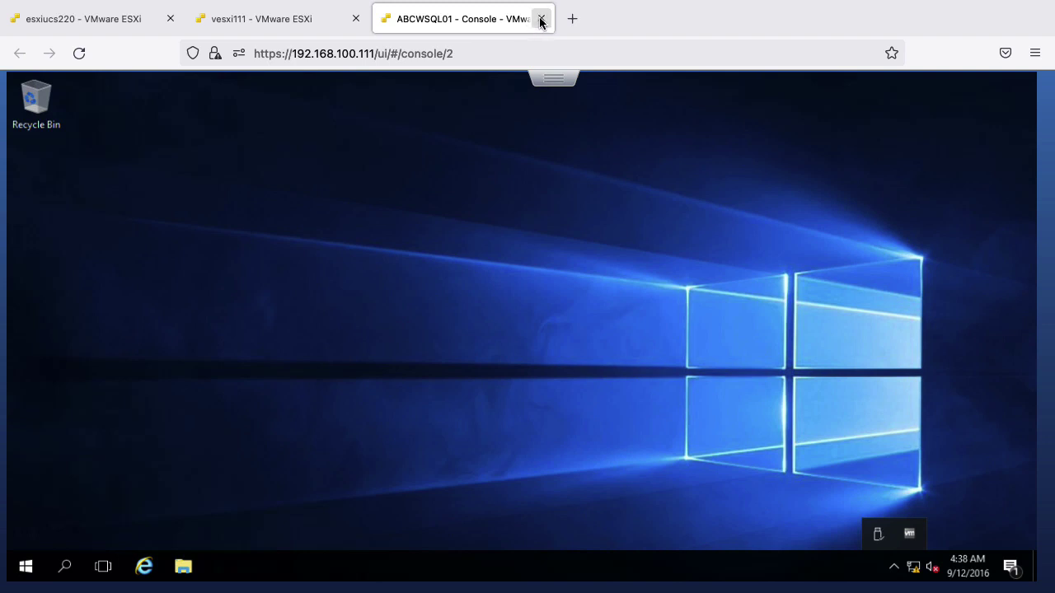
# Dismiss the guest desktop's options and close the ABCWSQL01 console tab to return to the host page.
pyautogui.click(434, 467)
pyautogui.rightClick(434, 464)
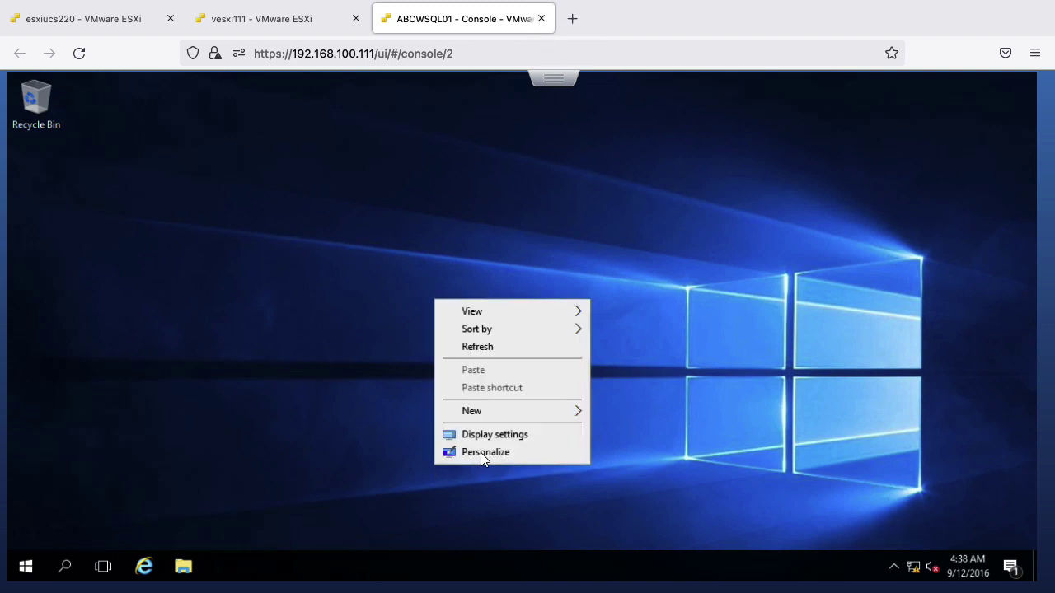
pyautogui.click(620, 245)
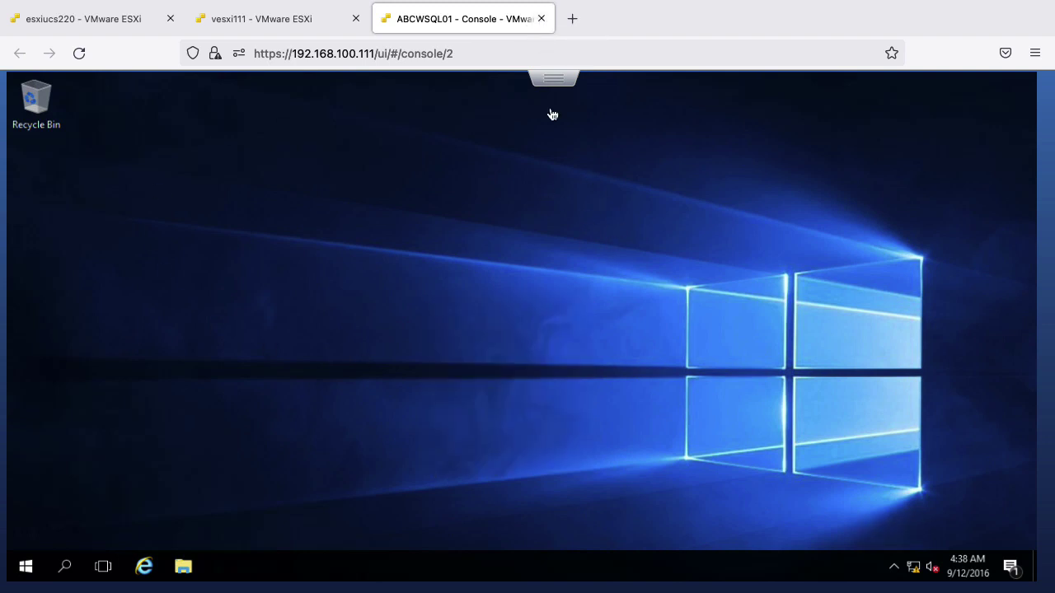
pyautogui.click(542, 19)
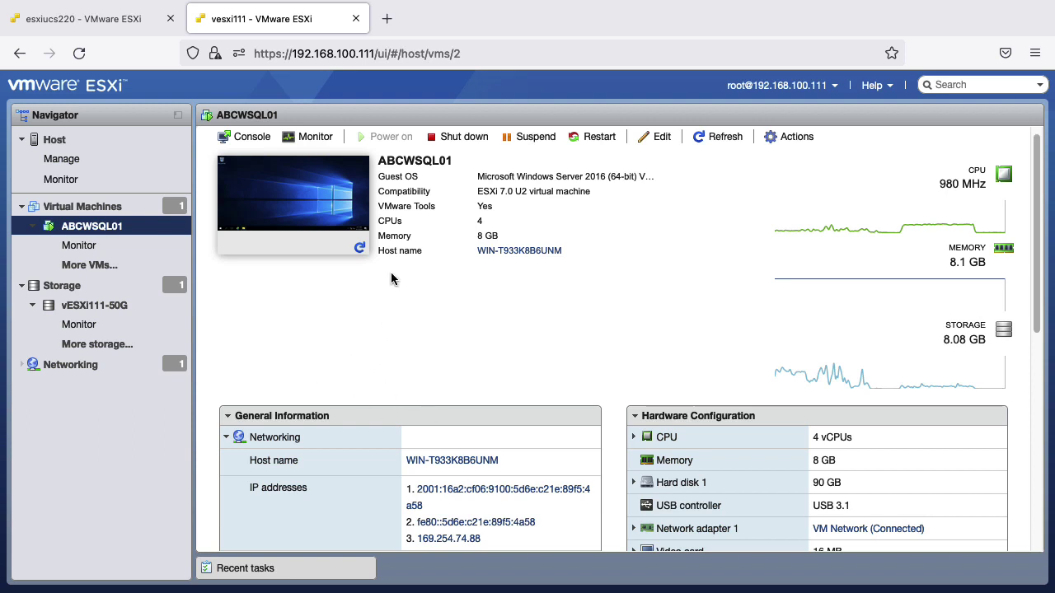
# Review the Power and Guest OS options of the ABCWSQL01 virtual machine, including Shut down and Restart.
pyautogui.rightClick(100, 235)
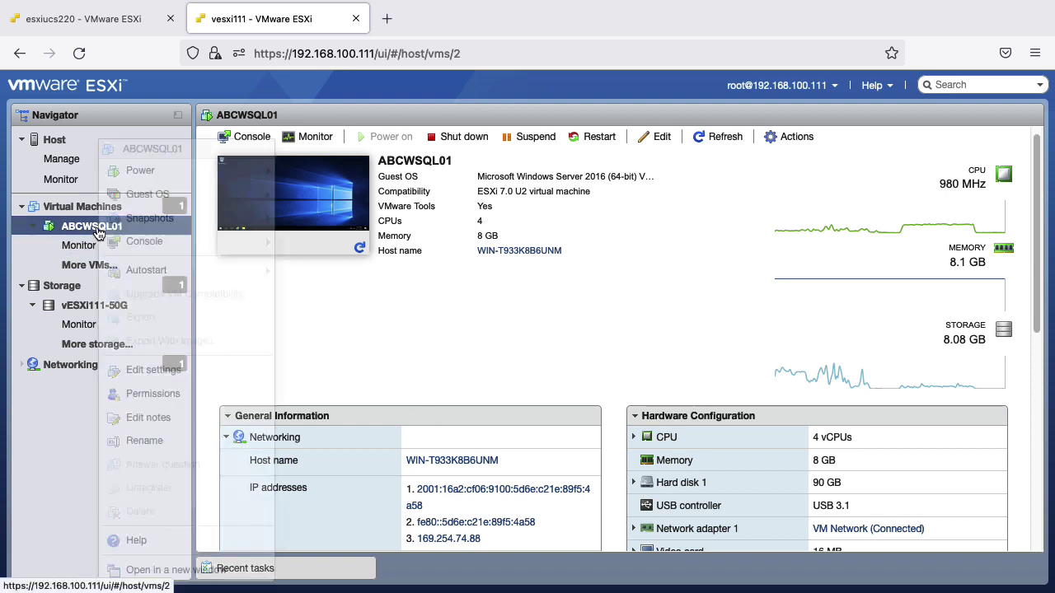
pyautogui.moveTo(170, 226)
pyautogui.moveTo(171, 196)
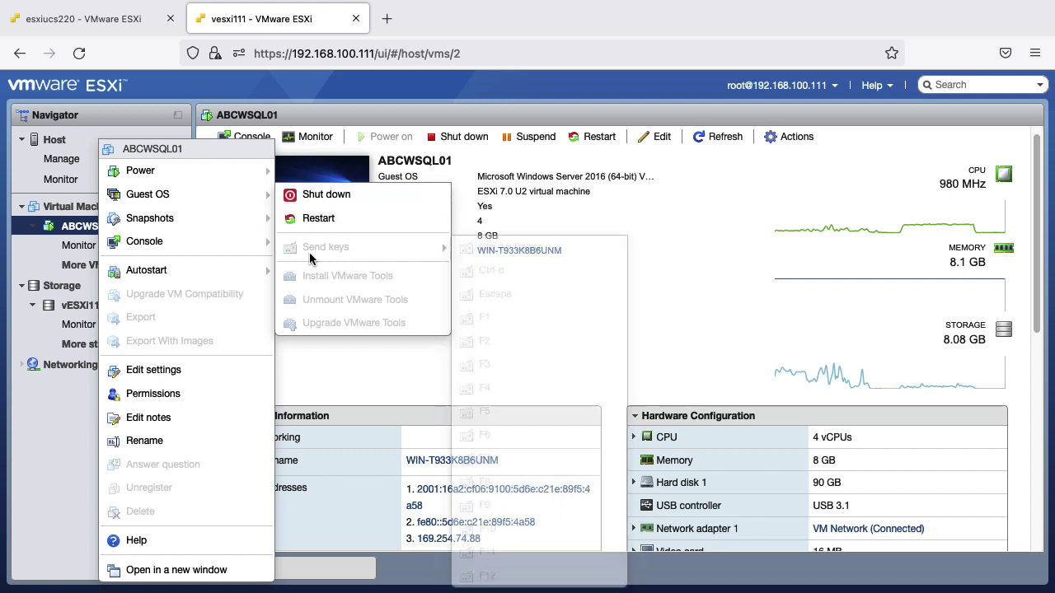
pyautogui.moveTo(220, 173)
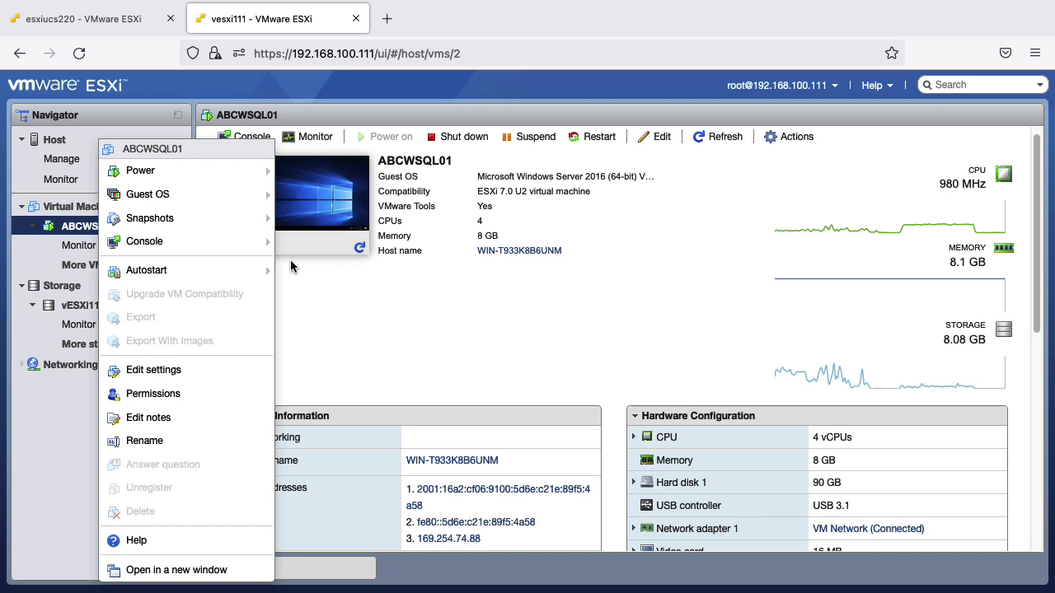
pyautogui.moveTo(247, 194)
pyautogui.moveTo(248, 241)
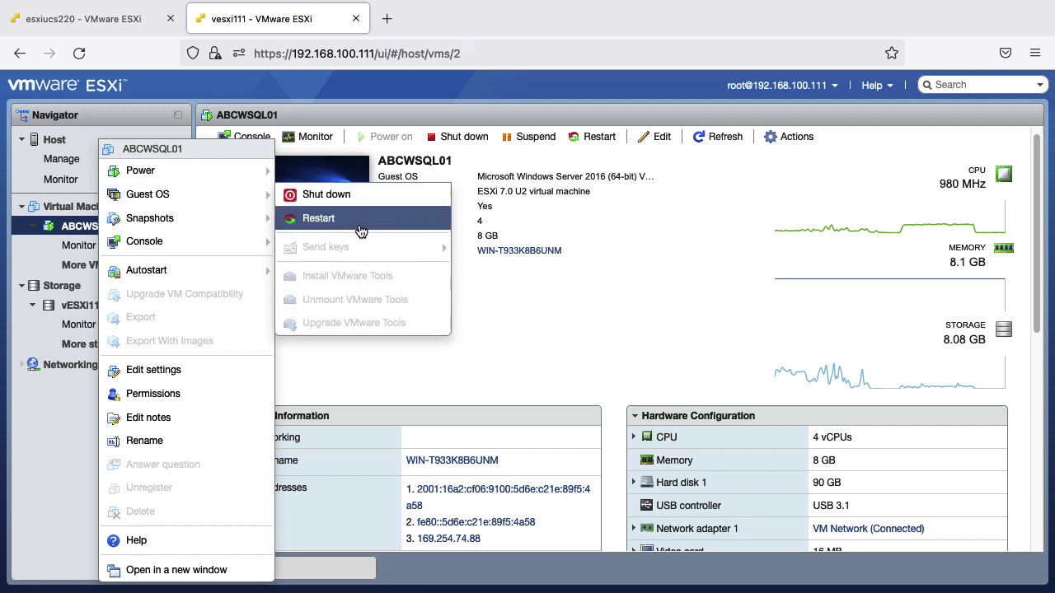
pyautogui.click(550, 350)
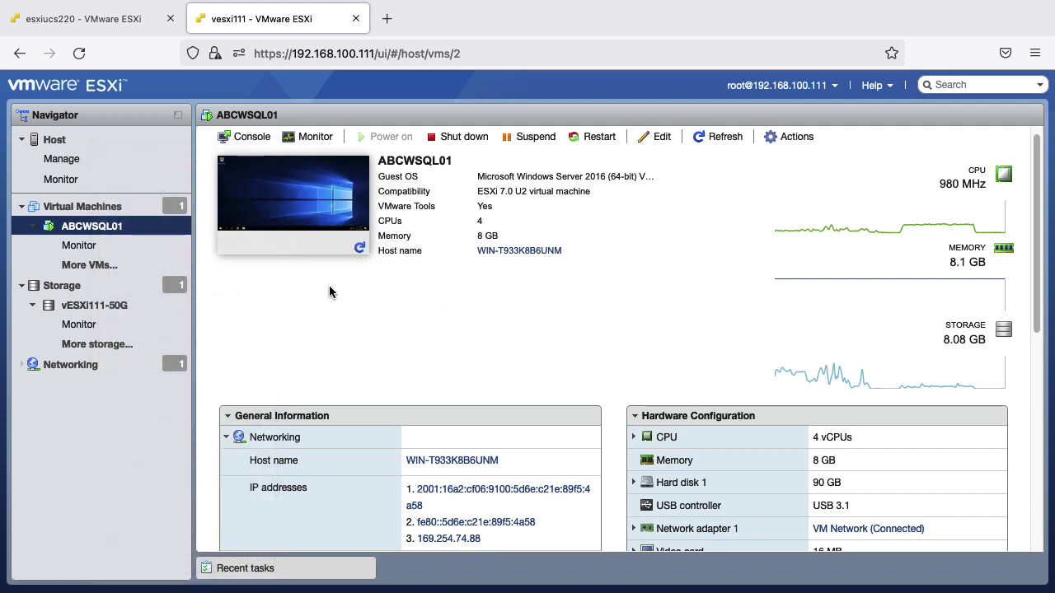
# Inspect the Windows shut down, sign out and restart options in ABCWSQL01's embedded console, and close the console.
pyautogui.click(315, 200)
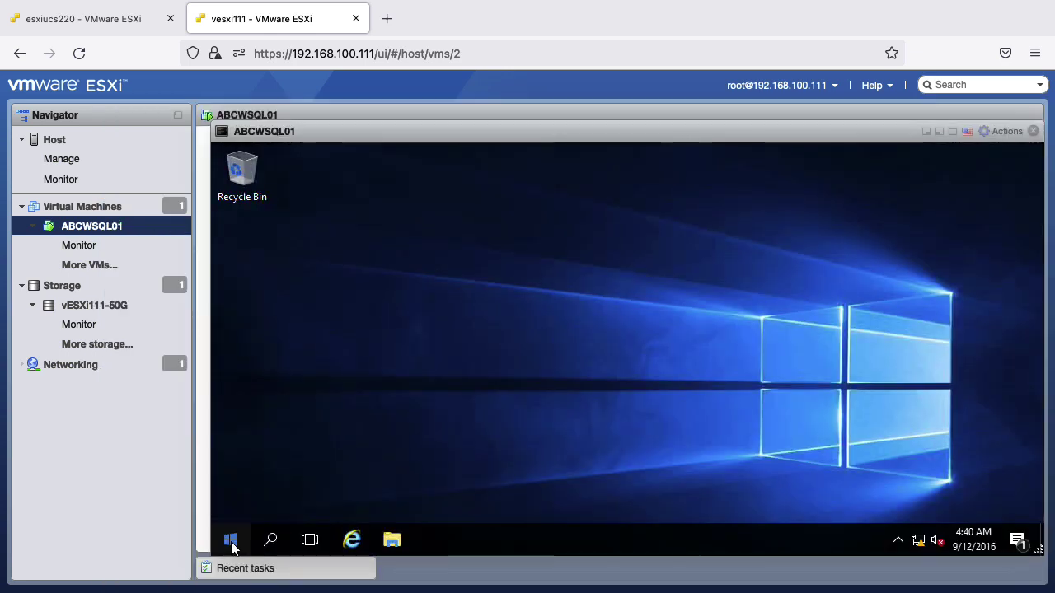
pyautogui.rightClick(229, 542)
pyautogui.moveTo(257, 536)
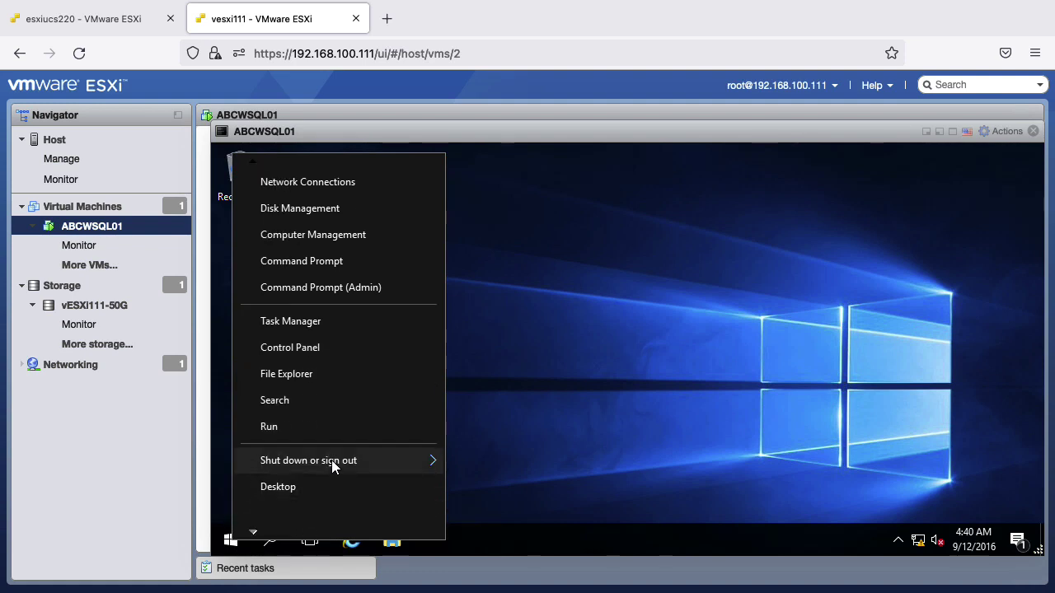
pyautogui.moveTo(371, 459)
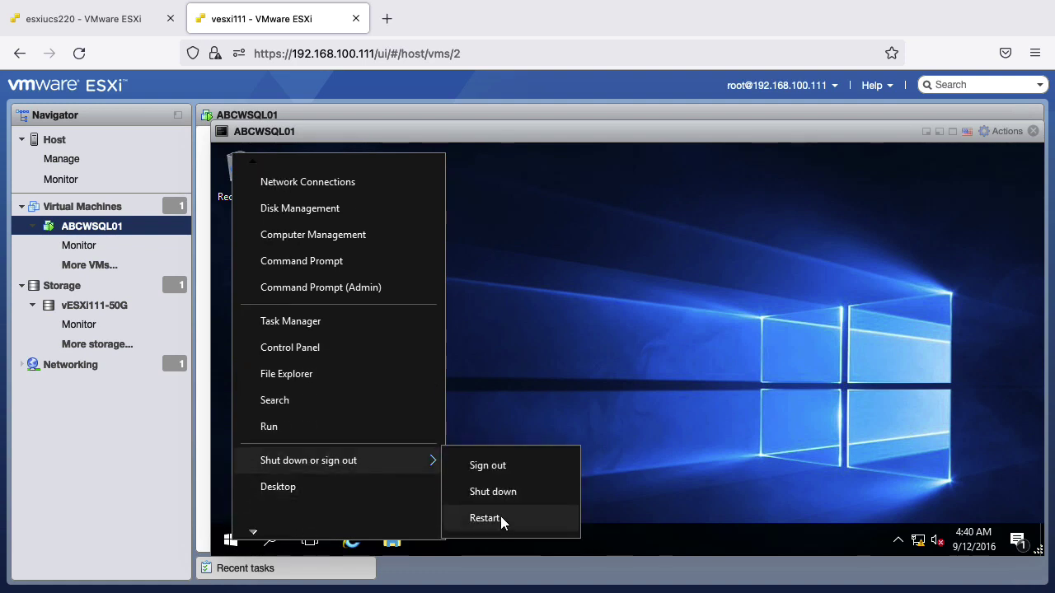
pyautogui.click(539, 347)
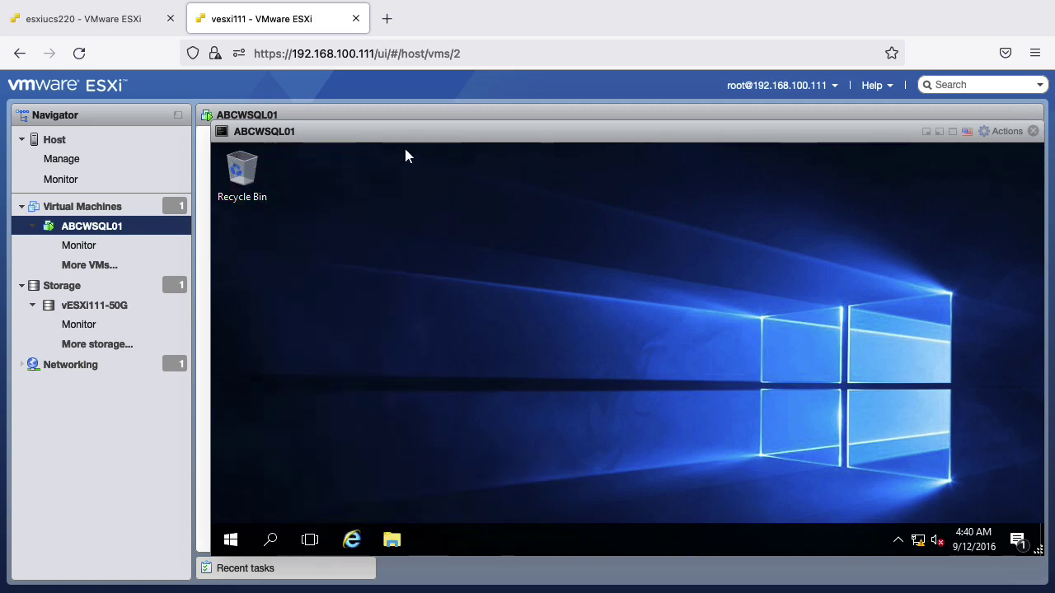
pyautogui.moveTo(398, 138); pyautogui.dragTo(193, 139)
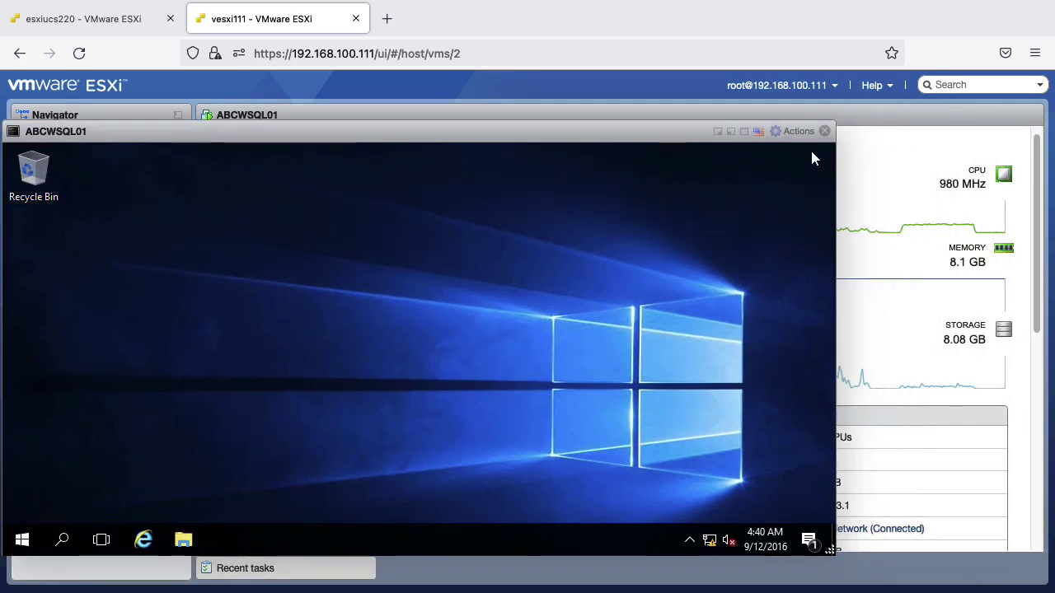
pyautogui.click(824, 131)
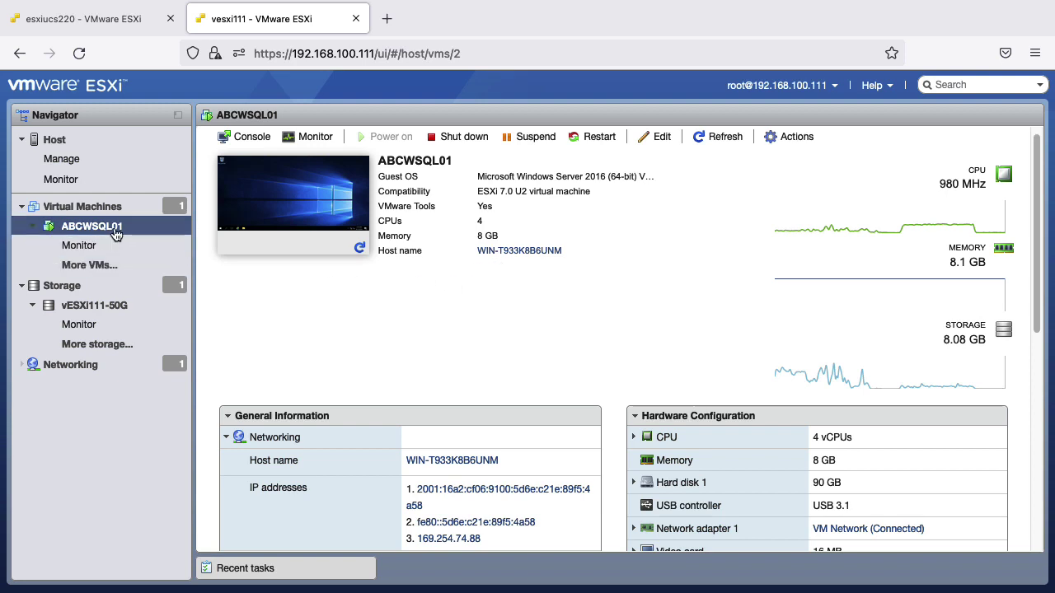
# Review the available actions for the ABCWSQL01 virtual machine, including its Guest OS options.
pyautogui.click(797, 137)
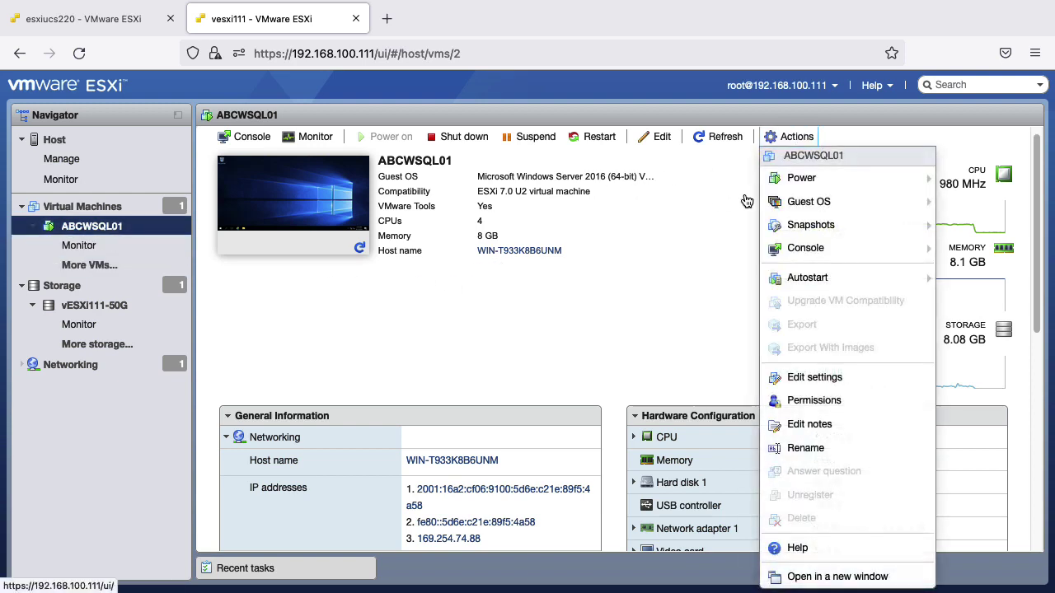
pyautogui.moveTo(767, 201)
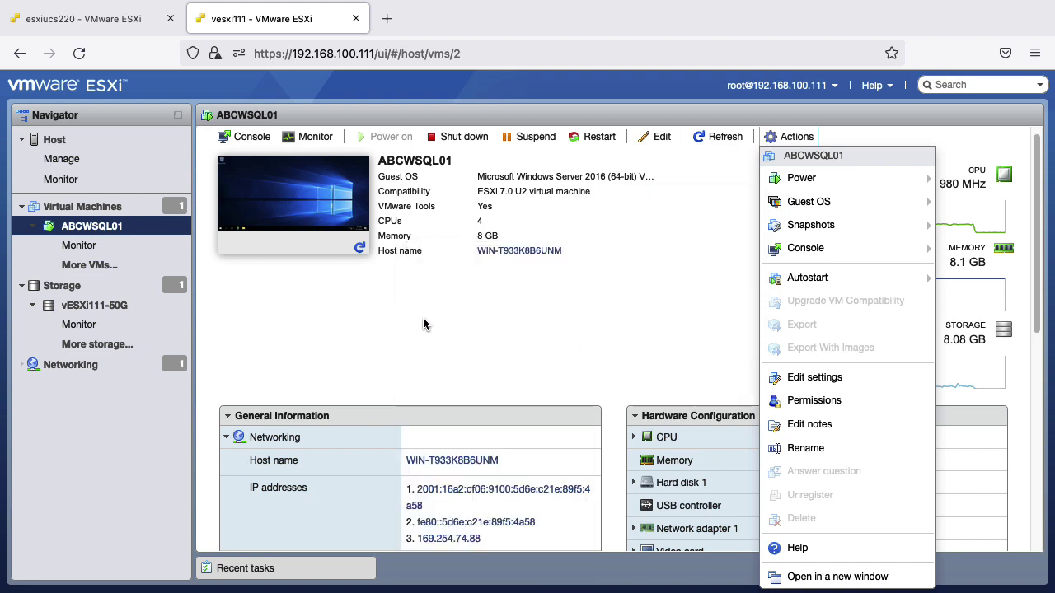
# Review ABCWSQL01's general information and hardware configuration, and collapse the Networking details under General Information.
pyautogui.scroll(-5, 452, 336)
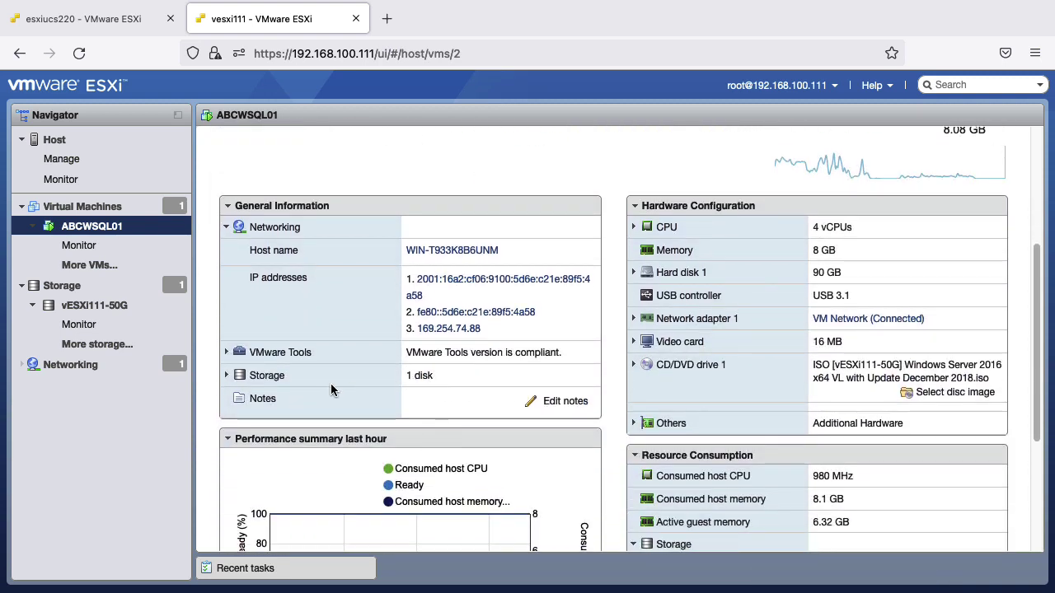
pyautogui.scroll(2, 285, 392)
pyautogui.click(229, 318)
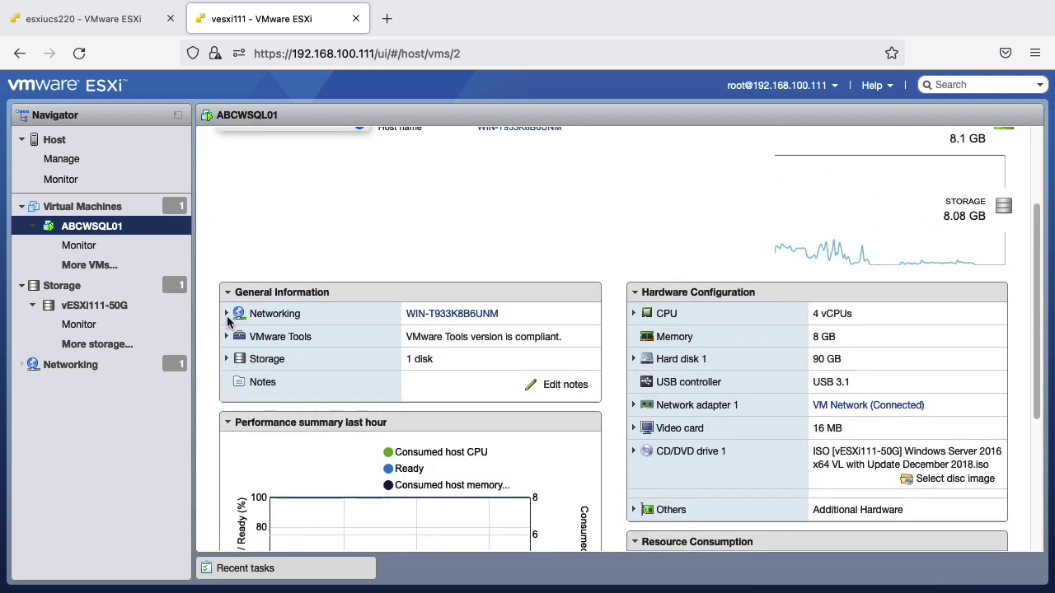
pyautogui.scroll(3, 407, 247)
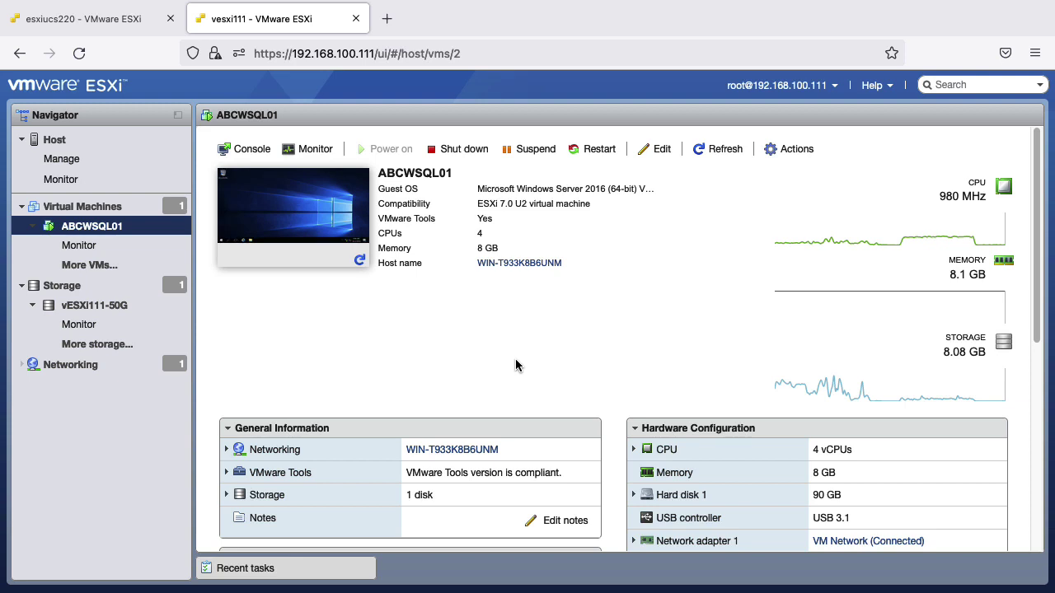
# View the ABCWSQL01 guest desktop in the embedded console, reposition the console window over the host page, and close it.
pyautogui.click(315, 192)
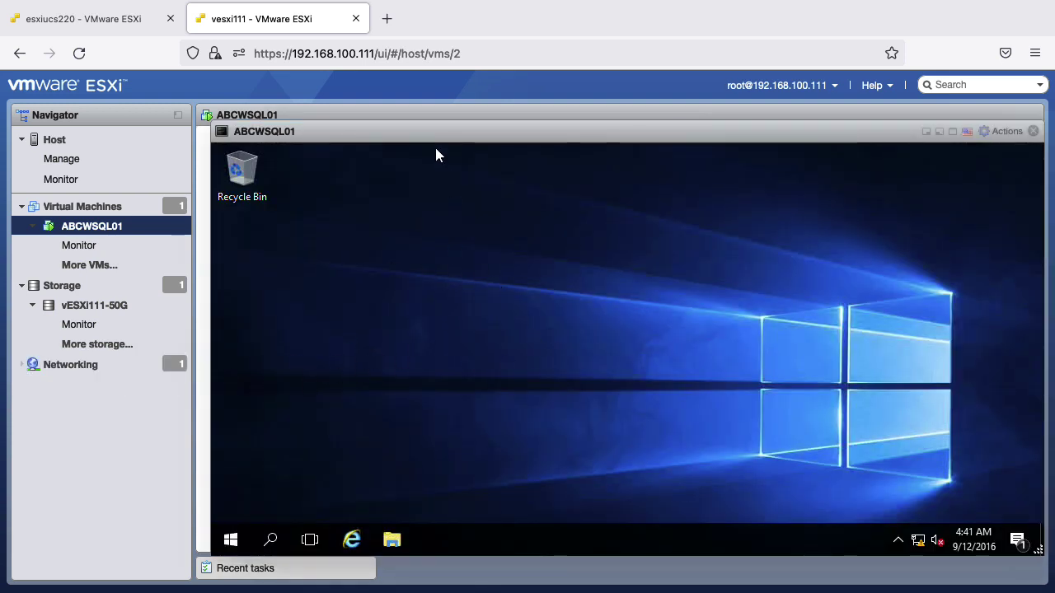
pyautogui.moveTo(436, 136); pyautogui.dragTo(308, 138)
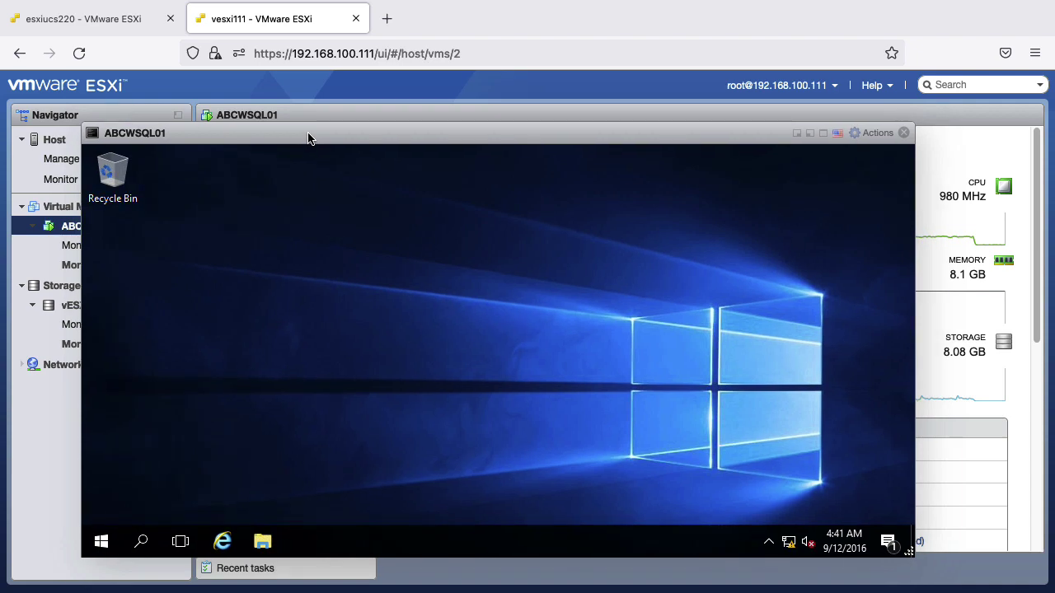
pyautogui.click(903, 133)
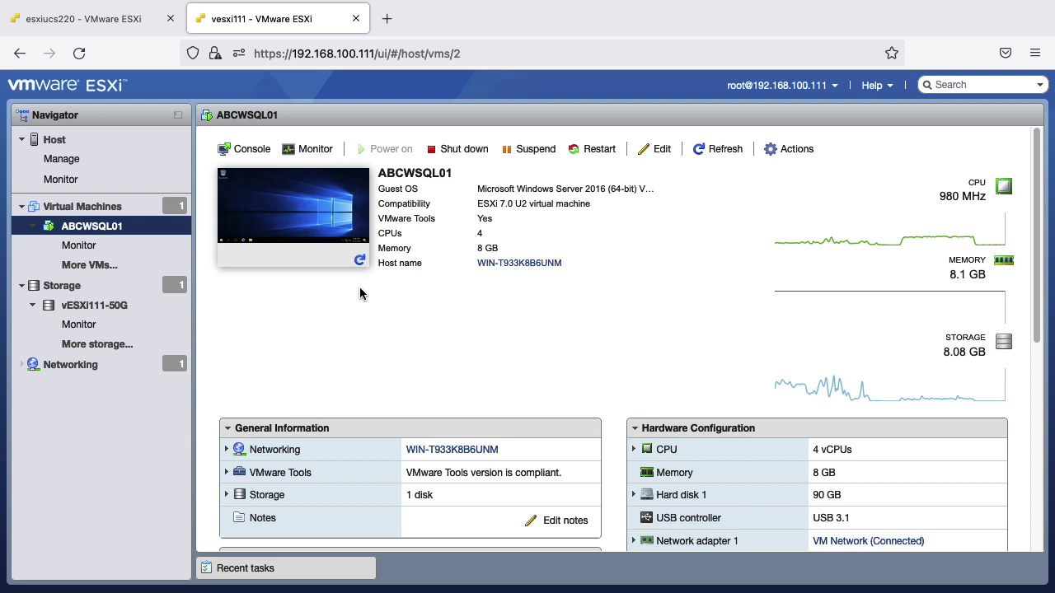